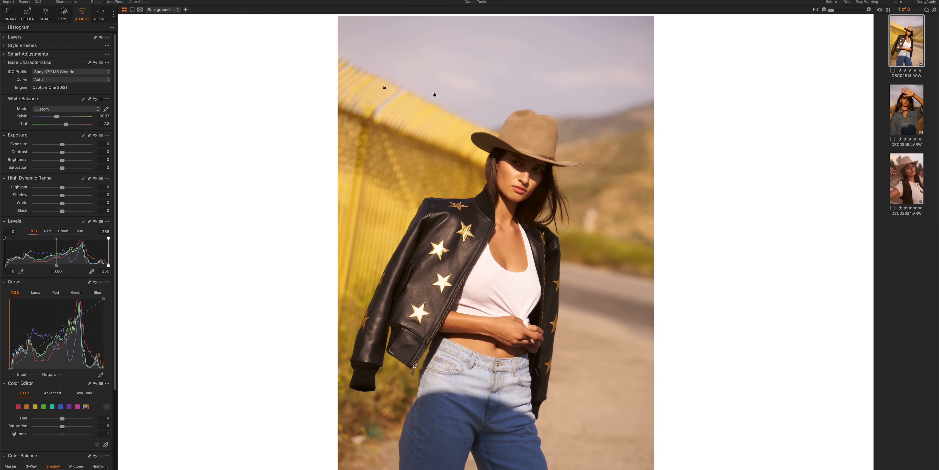
# Try shifting the orange hue and raising the white balance tint to 7.5 on the leather-jacket photo.
pyautogui.scroll(-5, 58, 237)
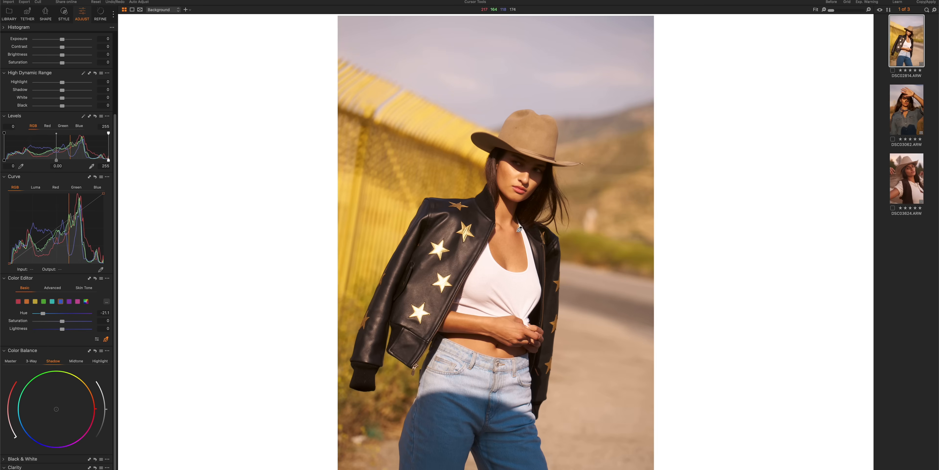
pyautogui.scroll(5, 63, 126)
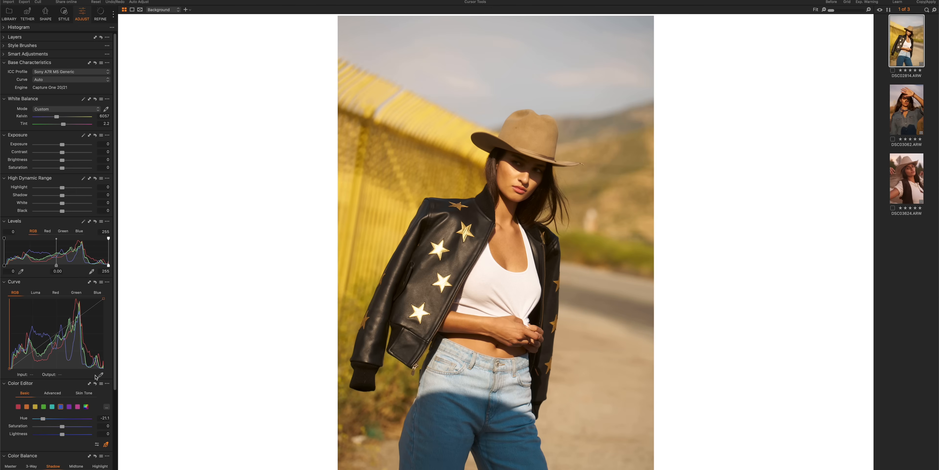
pyautogui.click(26, 406)
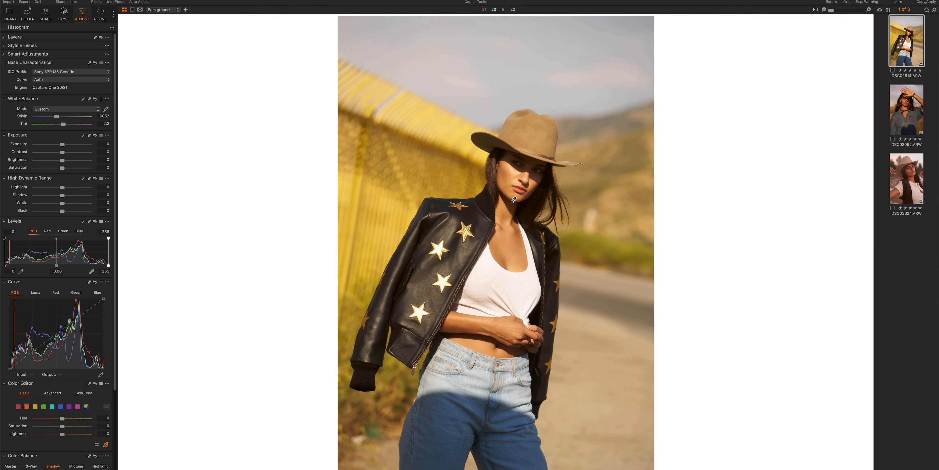
pyautogui.moveTo(60, 419); pyautogui.dragTo(58, 419)
pyautogui.doubleClick(58, 418)
pyautogui.moveTo(66, 126); pyautogui.dragTo(67, 126)
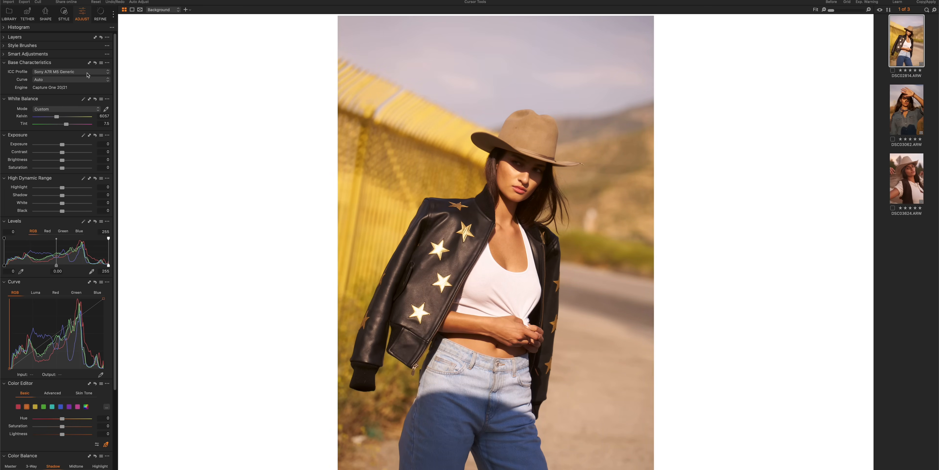
pyautogui.press('super+z')
# Assign the Canon EOS R5 C Generic ICC profile to the leather-jacket photo and create another variant with the Sony profile for comparison.
pyautogui.click(57, 70)
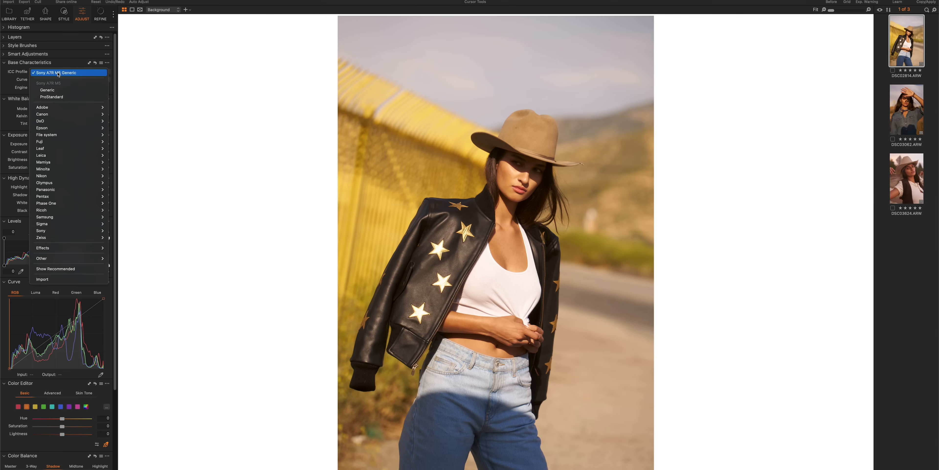
pyautogui.moveTo(67, 116)
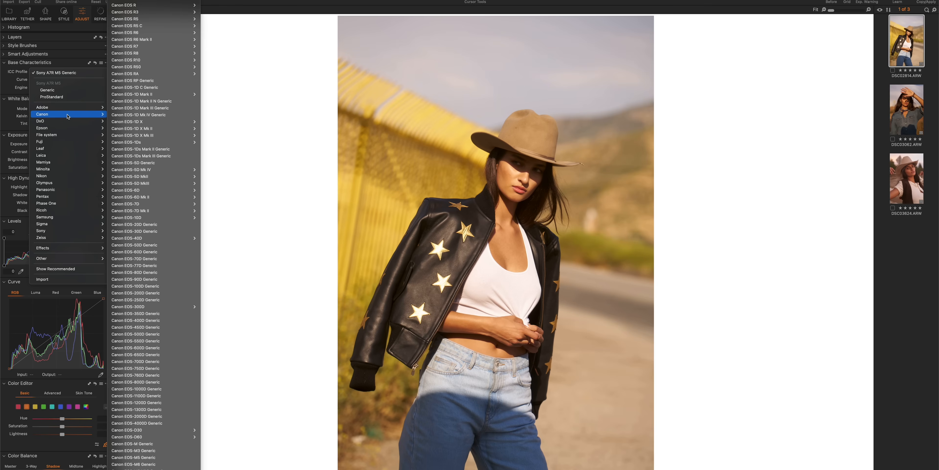
pyautogui.moveTo(182, 26)
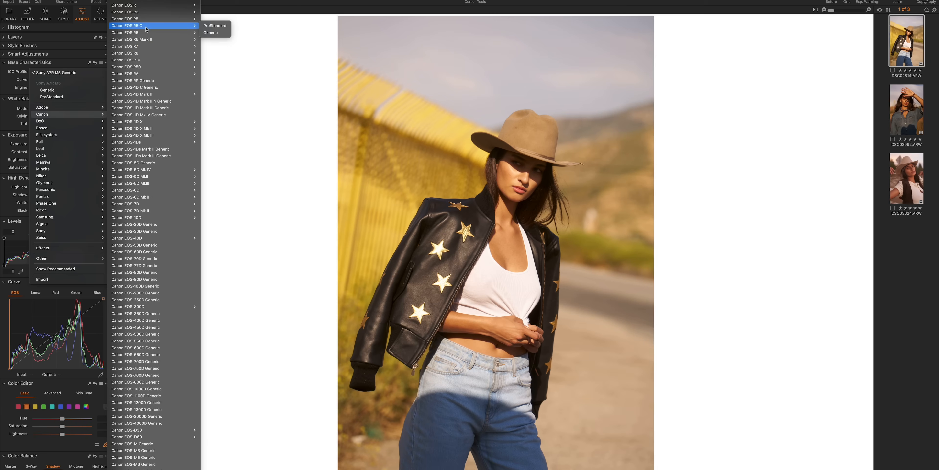
pyautogui.click(210, 33)
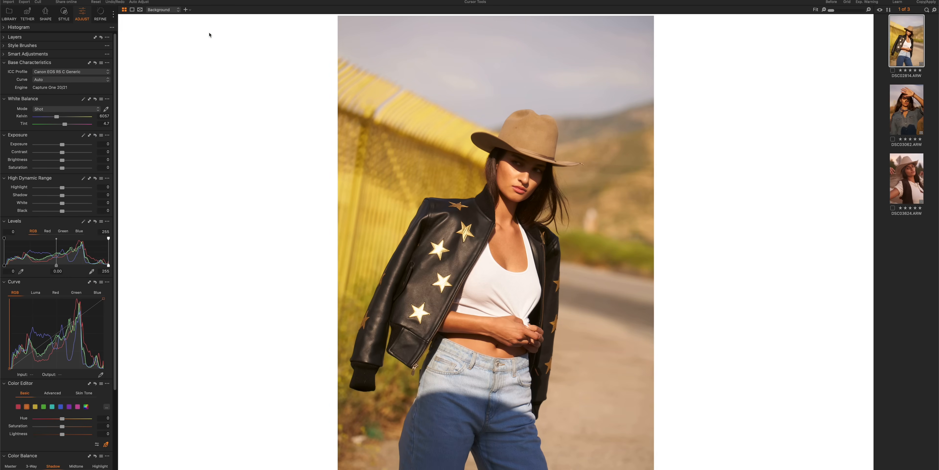
pyautogui.press('F2')
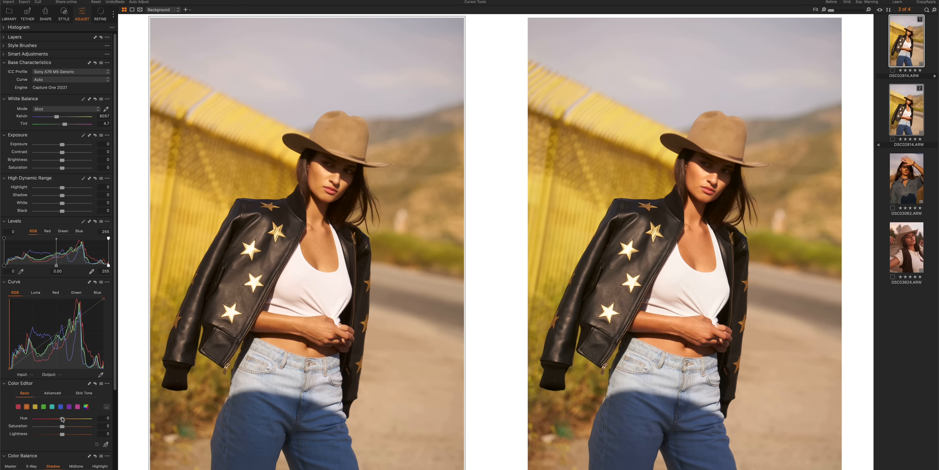
pyautogui.moveTo(60, 419); pyautogui.dragTo(57, 418)
pyautogui.click(639, 100)
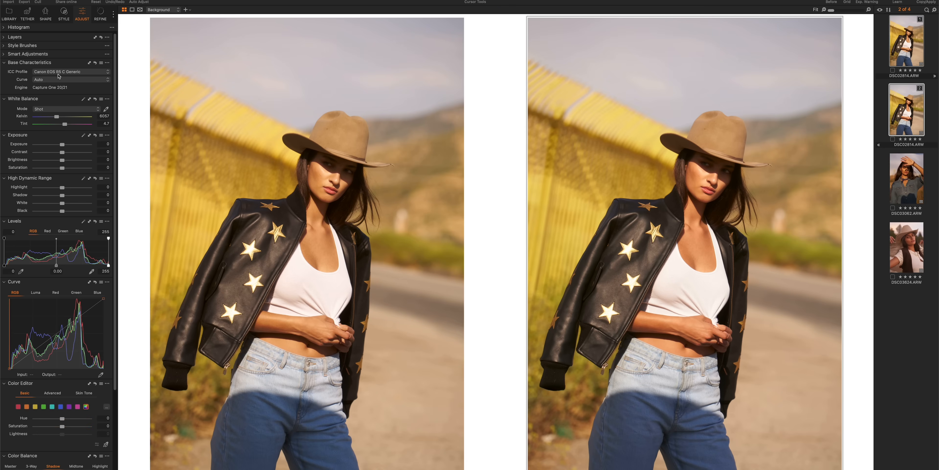
# Create a second variant of both the denim-shirt and vest photos, and display the two denim-shirt variants side by side.
pyautogui.click(906, 182)
pyautogui.rightClick(906, 182)
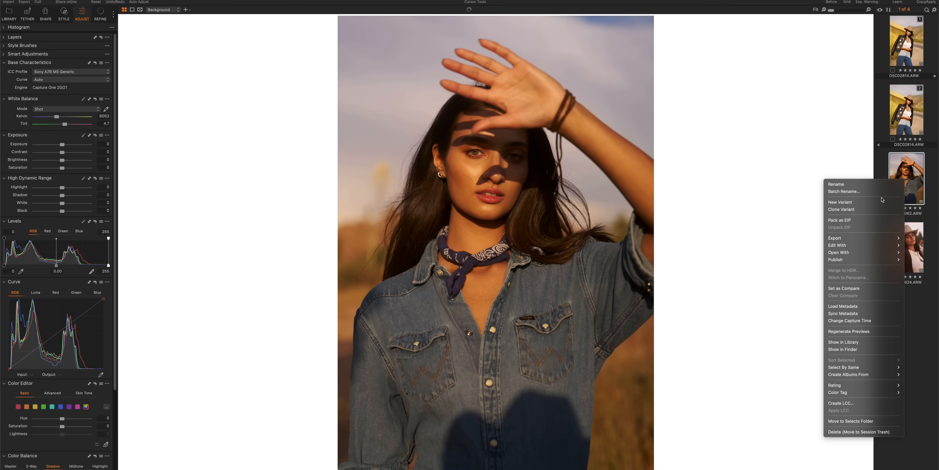
pyautogui.click(878, 208)
pyautogui.click(905, 316)
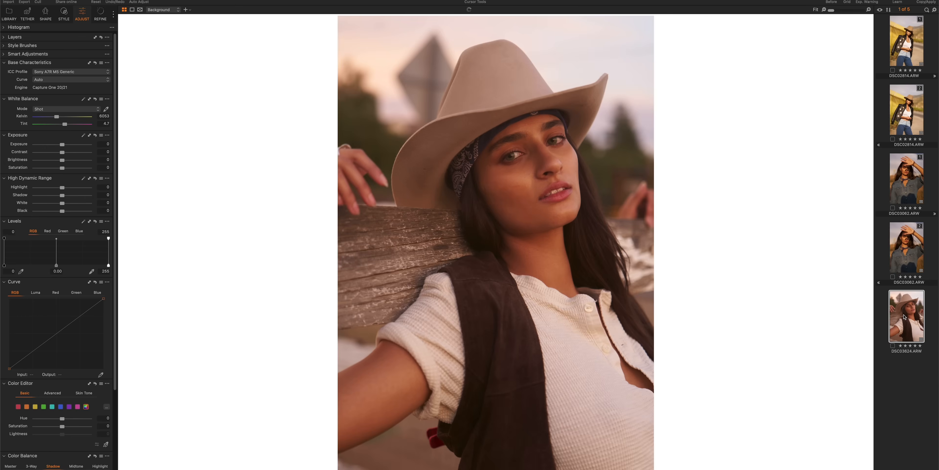
pyautogui.rightClick(904, 316)
pyautogui.click(857, 273)
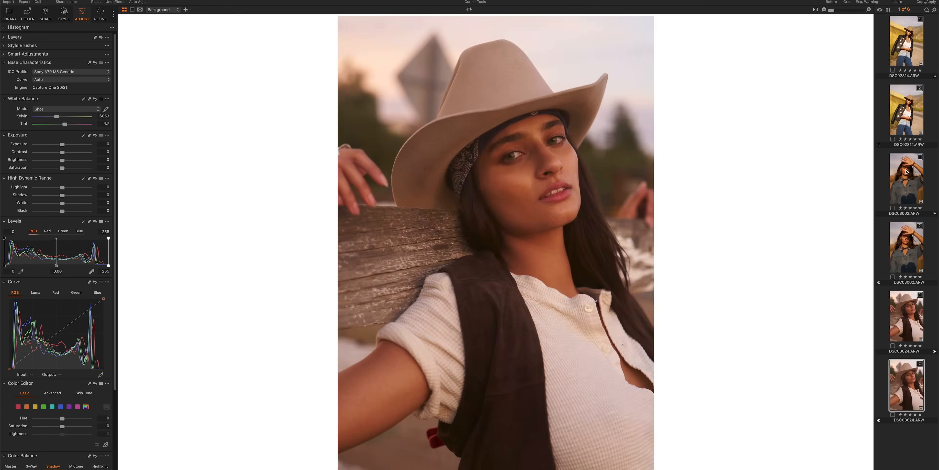
pyautogui.click(906, 183)
pyautogui.keyDown('shift'); pyautogui.click(906, 248); pyautogui.keyUp('shift')
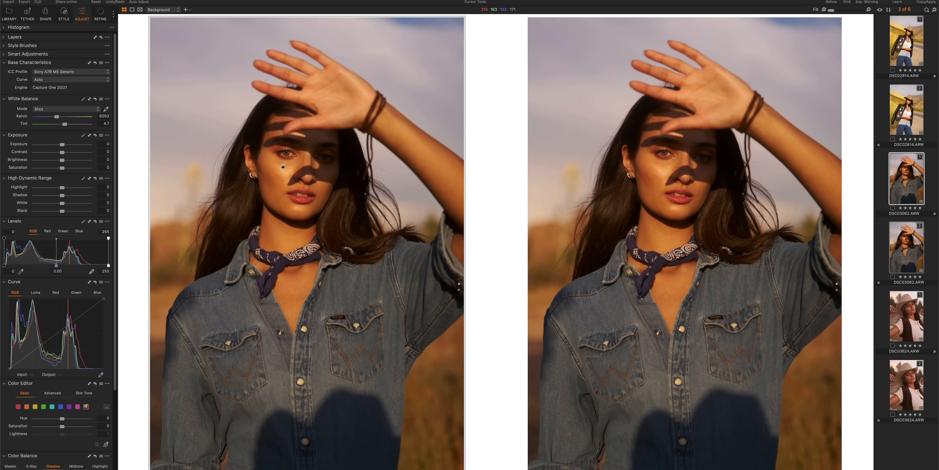
# Try adjusting the yellow color range and setting the white balance tint to 7.3 on the first denim-shirt variant.
pyautogui.click(35, 406)
pyautogui.moveTo(58, 427); pyautogui.dragTo(57, 428)
pyautogui.moveTo(67, 124); pyautogui.dragTo(68, 125)
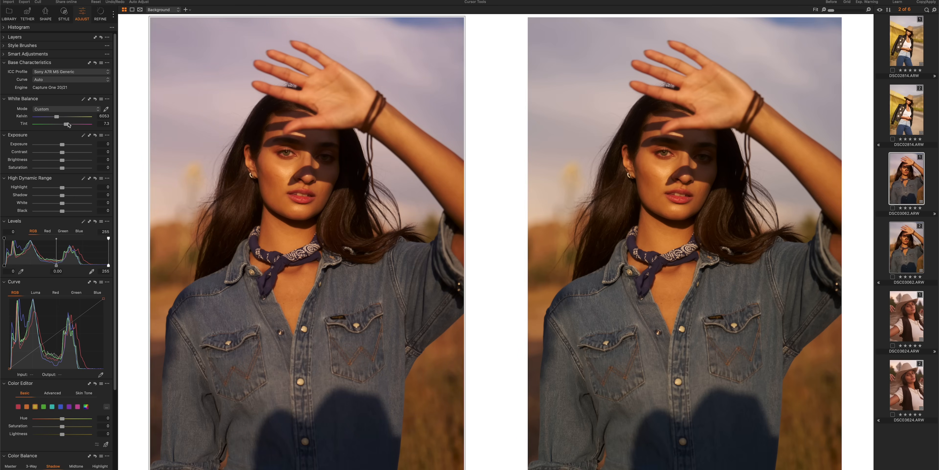
pyautogui.doubleClick(66, 125)
# Set the second denim-shirt variant's ICC profile to Canon EOS R5 C Generic.
pyautogui.click(641, 171)
pyautogui.click(66, 74)
pyautogui.moveTo(73, 114)
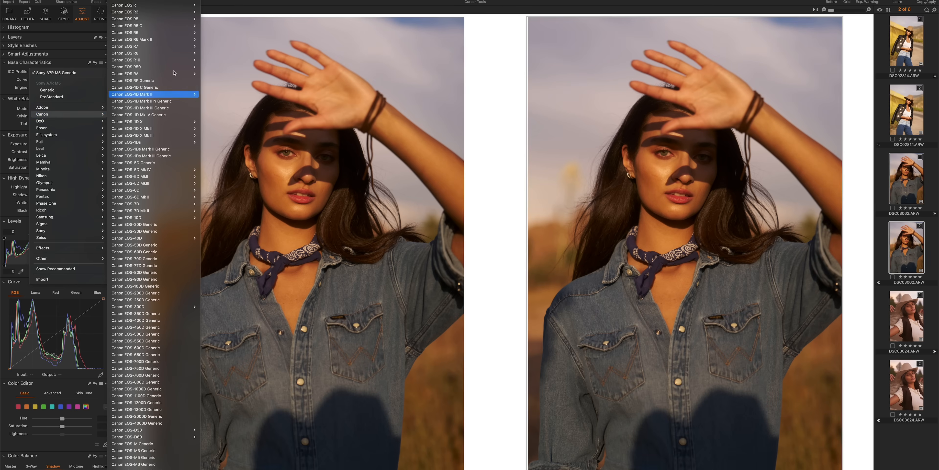
pyautogui.moveTo(157, 25)
pyautogui.click(215, 33)
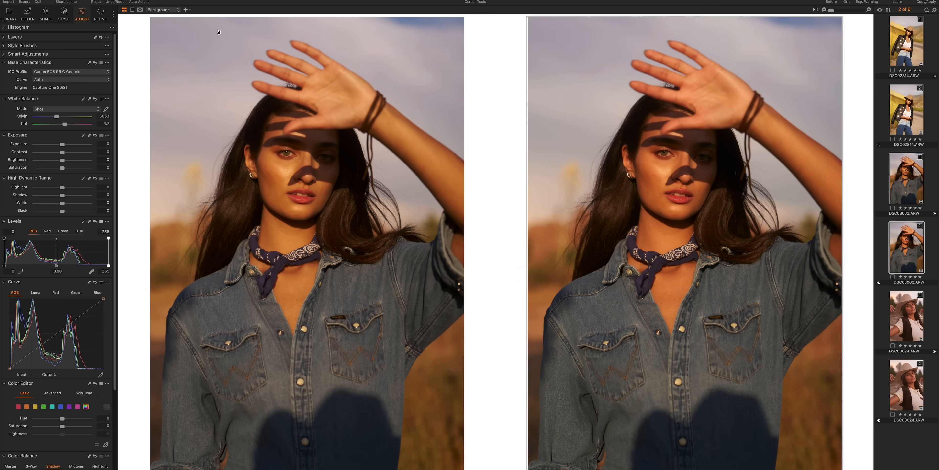
# Compare the denim-shirt variant without and with the Canon profile, and set both variants' white balance to 5421 Kelvin and tint 2.2.
pyautogui.press('super+z')
pyautogui.press('super+shift+z')
pyautogui.moveTo(56, 117); pyautogui.dragTo(63, 124)
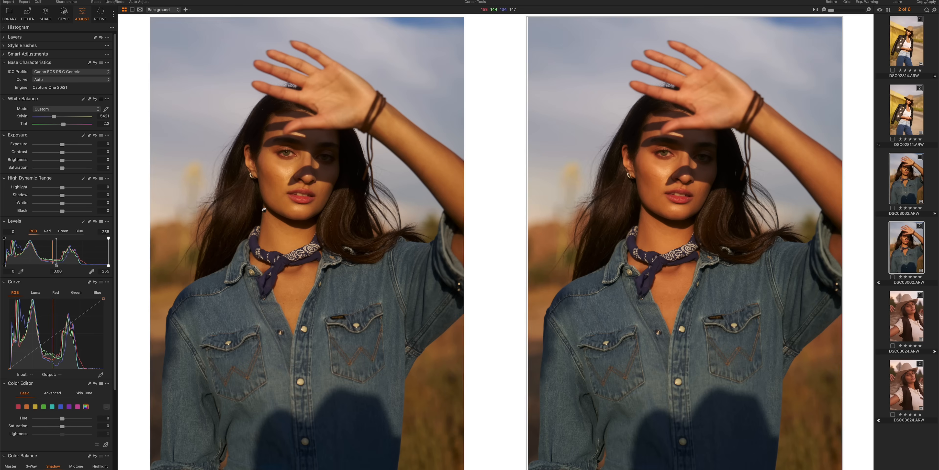
# Try shifting the yellow hue on the first denim-shirt variant, restore it, and return to the Canon-profile variant.
pyautogui.click(288, 216)
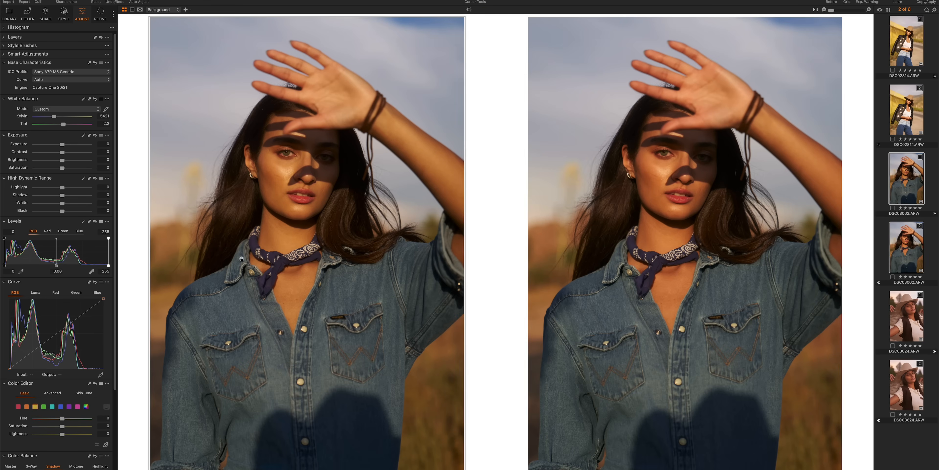
pyautogui.click(49, 418)
pyautogui.doubleClick(50, 419)
pyautogui.moveTo(53, 421); pyautogui.dragTo(56, 420)
pyautogui.click(662, 220)
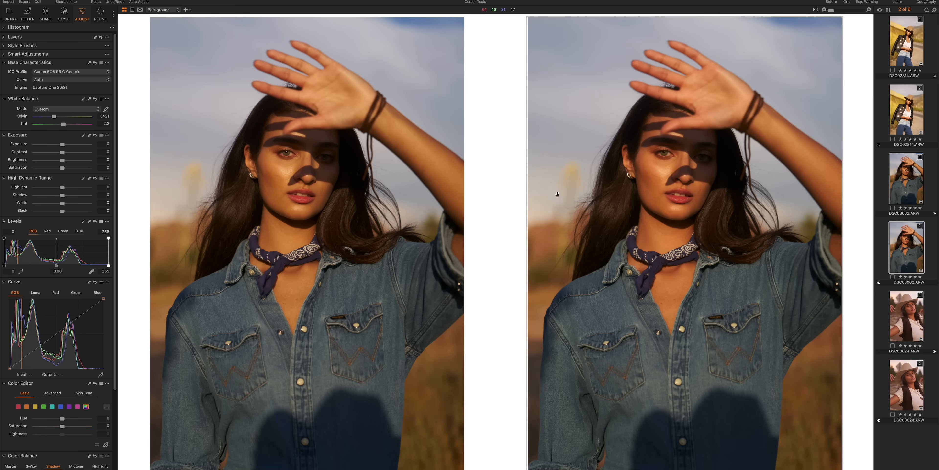
# Display the two vest-photo variants and set their white balance to 5768 Kelvin and tint 0.6.
pyautogui.press('Right')
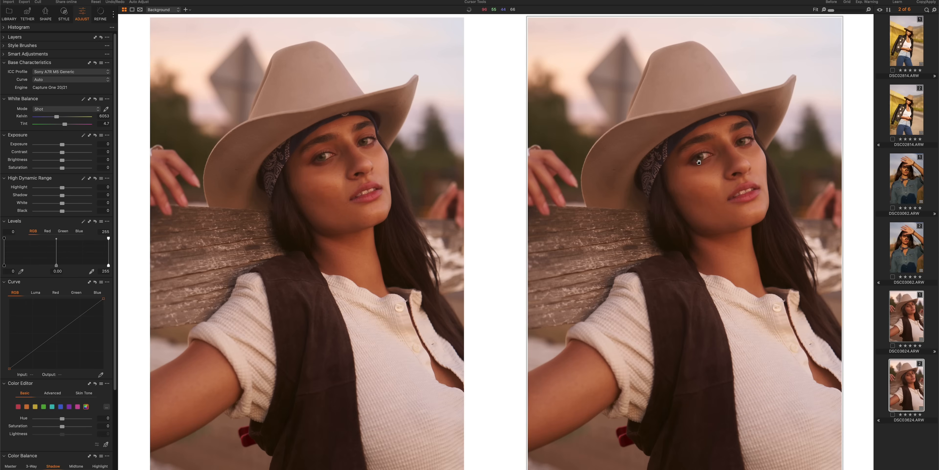
pyautogui.click(341, 117)
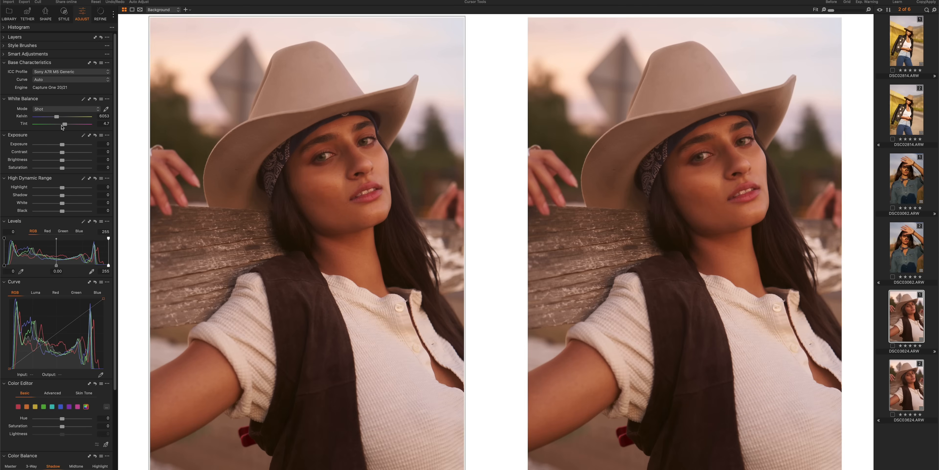
pyautogui.moveTo(64, 125); pyautogui.dragTo(62, 125)
pyautogui.moveTo(56, 116); pyautogui.dragTo(55, 116)
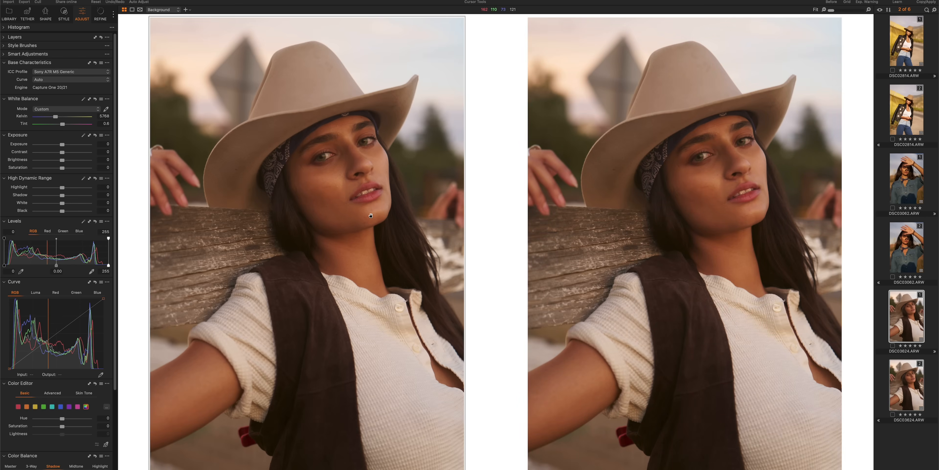
# Set the second vest-photo variant's ICC profile to Canon EOS R5 C Generic.
pyautogui.click(699, 202)
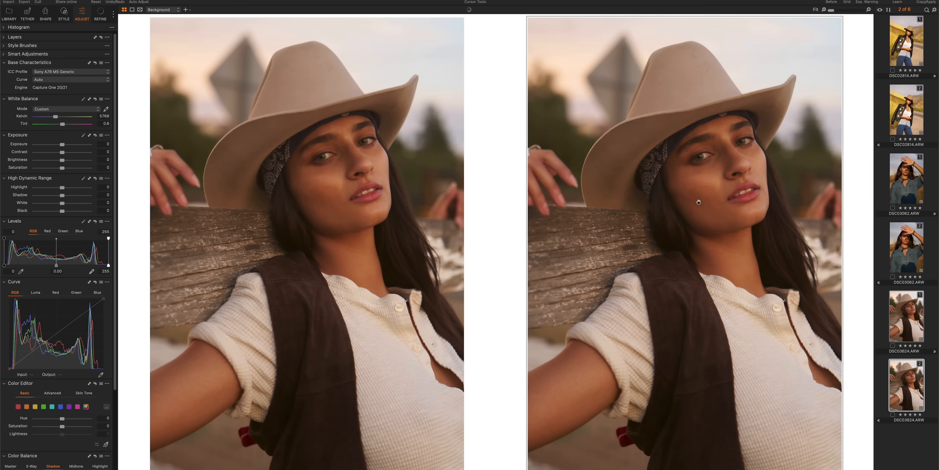
pyautogui.click(80, 72)
pyautogui.moveTo(76, 116)
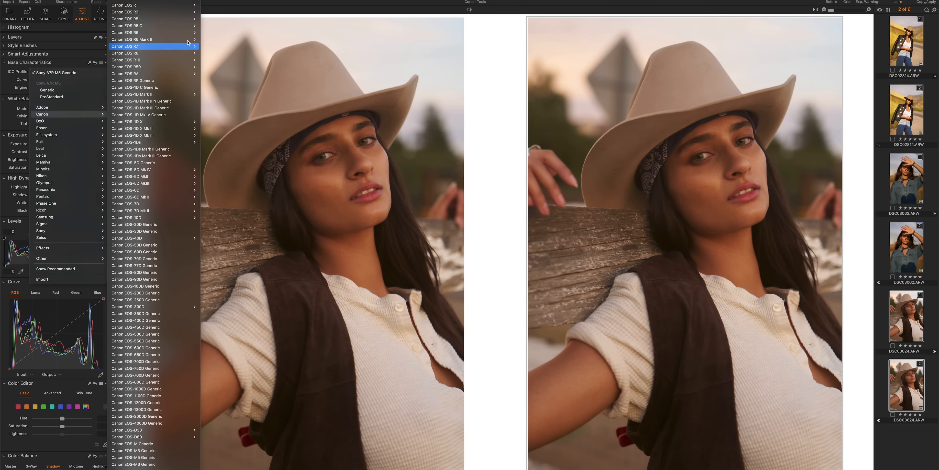
pyautogui.moveTo(182, 25)
pyautogui.click(214, 34)
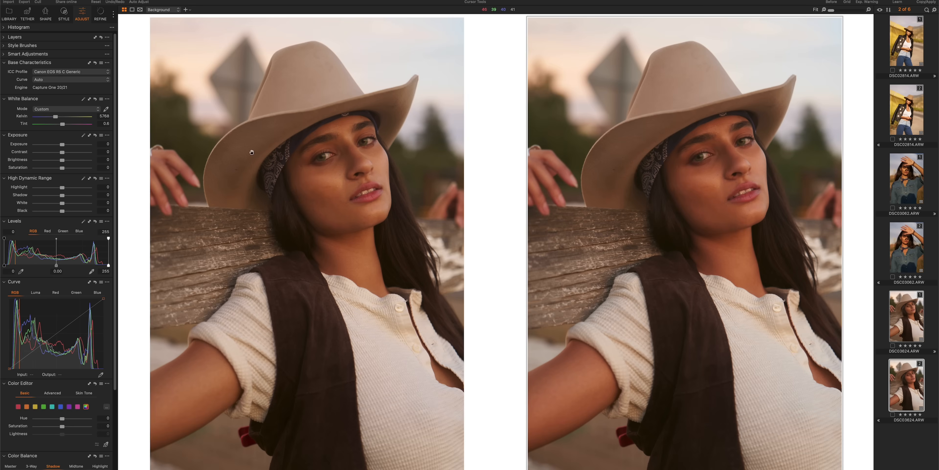
# Set the Canon-profile vest variant's white balance to 5582 Kelvin, fine-tune its tint, and show the Color Editor's advanced controls for the Sony-profile variant.
pyautogui.moveTo(63, 126); pyautogui.dragTo(56, 118)
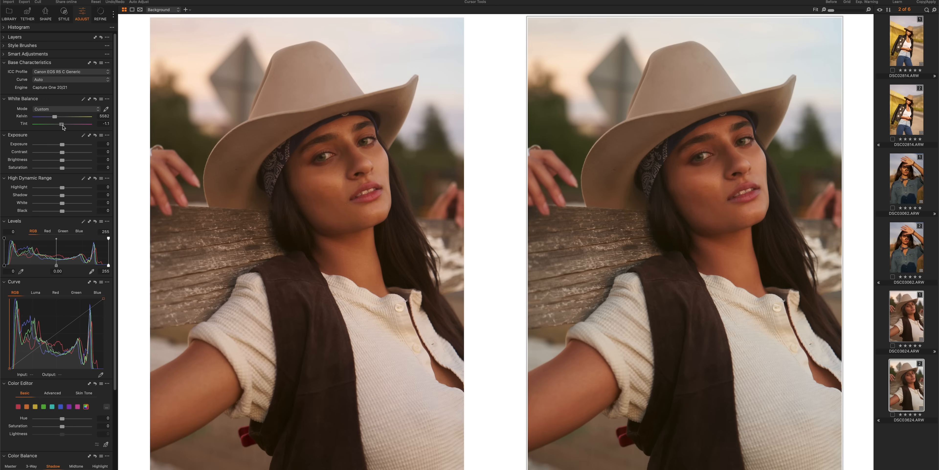
pyautogui.moveTo(62, 126)
pyautogui.mouseDown()
pyautogui.moveTo(54, 118)
pyautogui.moveTo(63, 125)
pyautogui.mouseUp()
pyautogui.click(251, 239)
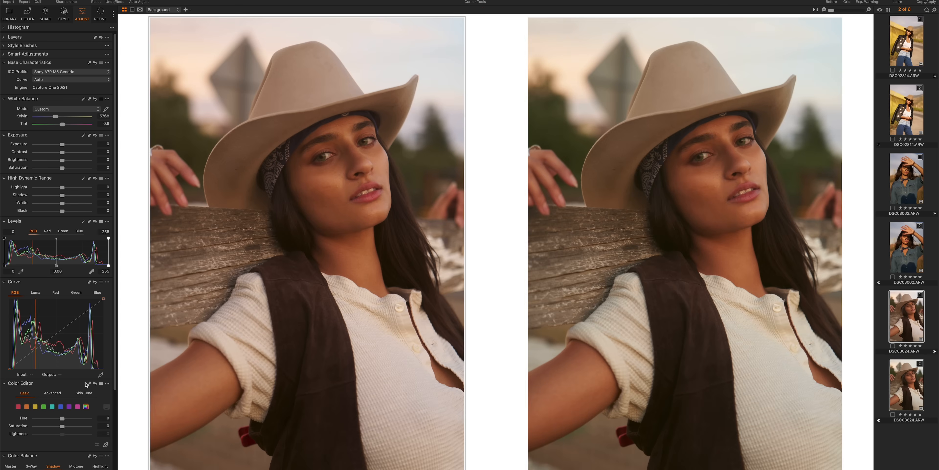
pyautogui.click(53, 394)
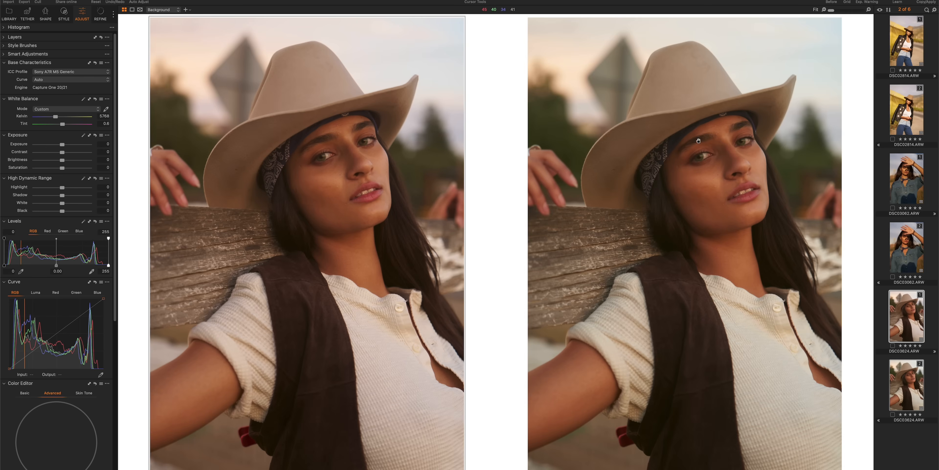
# Try High Dynamic Range values of highlight -100, shadow 100, white -100 and black 100 on the Canon-profile leather-jacket variant, and reset them.
pyautogui.click(911, 50)
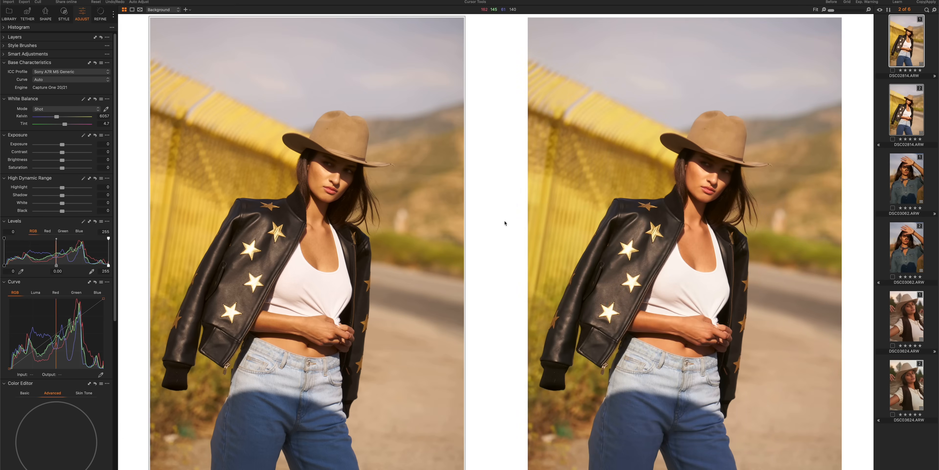
pyautogui.click(725, 180)
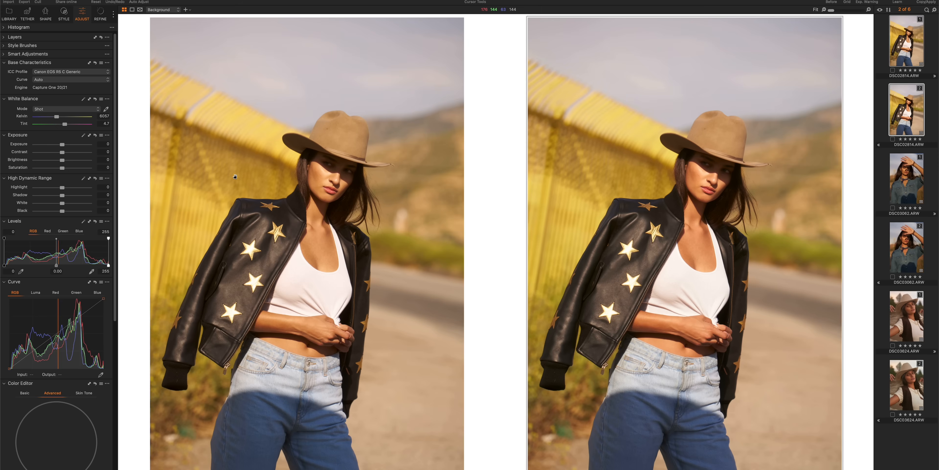
pyautogui.moveTo(62, 187); pyautogui.dragTo(36, 189)
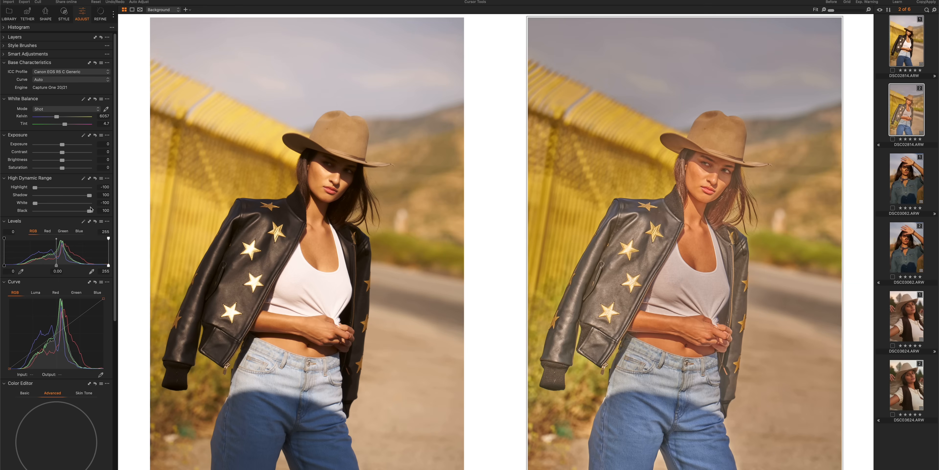
pyautogui.click(95, 178)
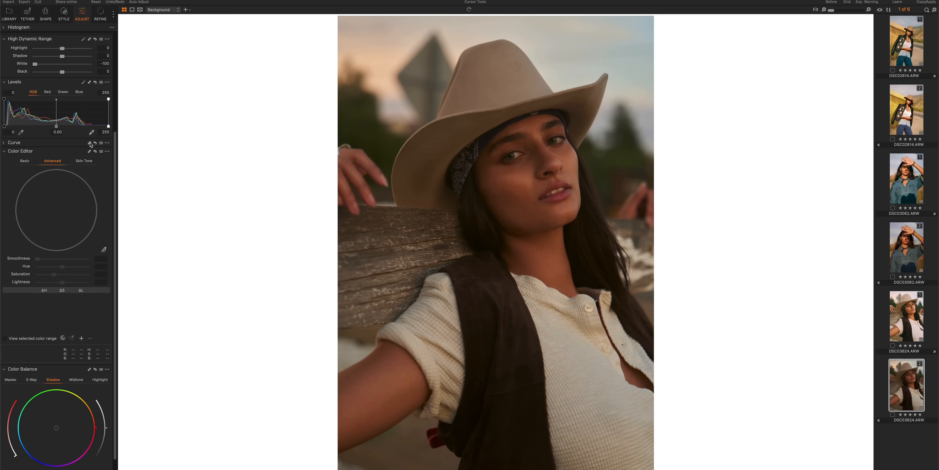
# Apply the FILM CURVE VIII curve preset to the Canon-profile hat portrait variant.
pyautogui.scroll(2, 70, 108)
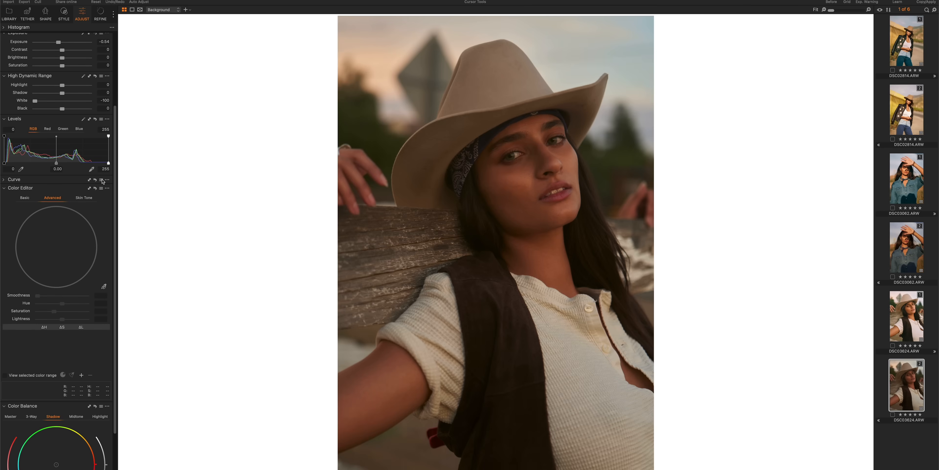
pyautogui.click(104, 180)
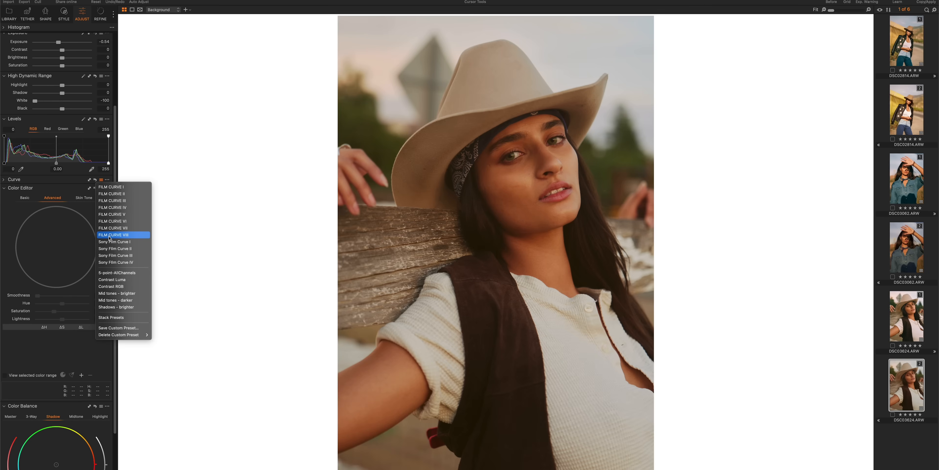
pyautogui.click(128, 237)
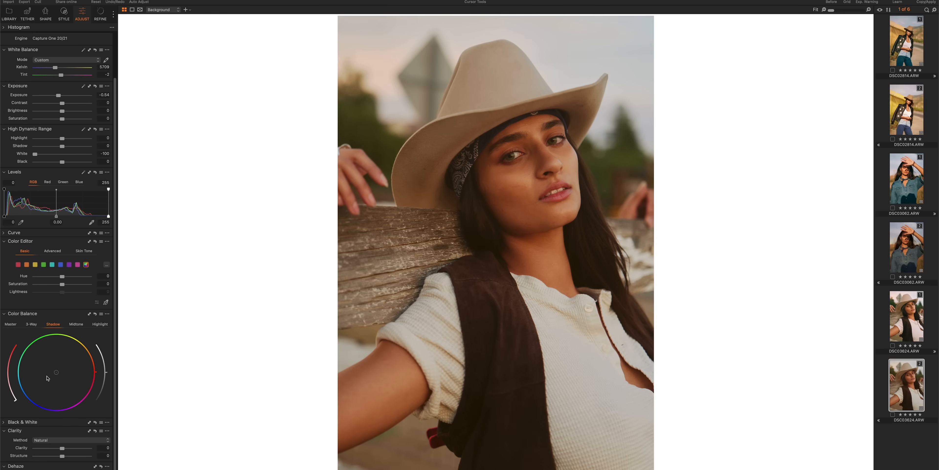
# Tint the Canon-profile hat portrait's highlights slightly toward red-orange and compare it with the Sony-profile variant.
pyautogui.click(99, 324)
pyautogui.moveTo(61, 368); pyautogui.dragTo(62, 369)
pyautogui.click(903, 317)
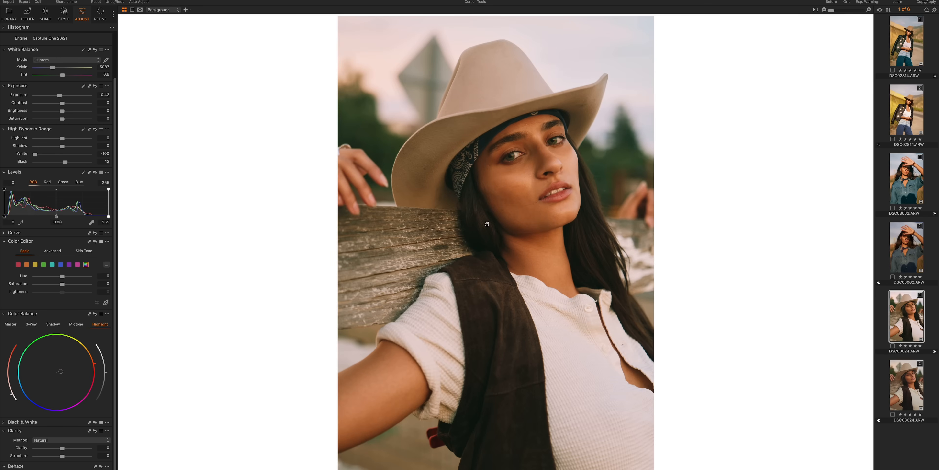
pyautogui.press('Down')
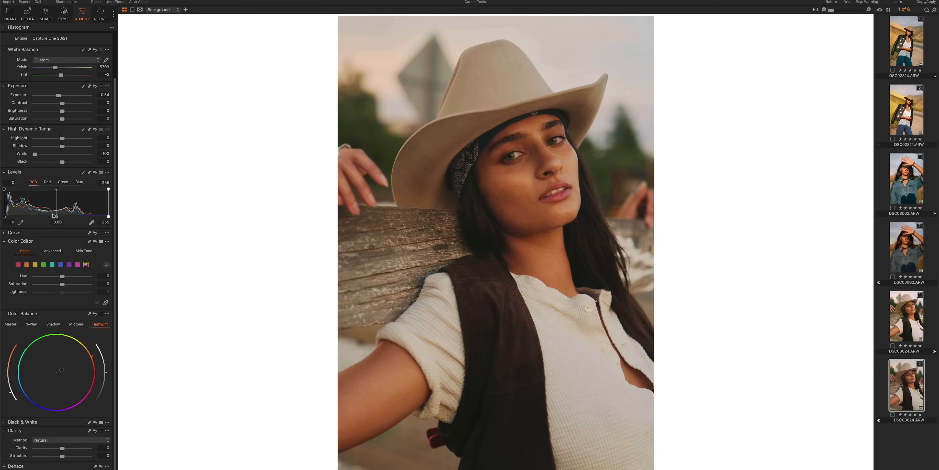
# Try a contrast of 14 on the Canon-profile hat portrait and reset it.
pyautogui.moveTo(71, 103); pyautogui.dragTo(71, 104)
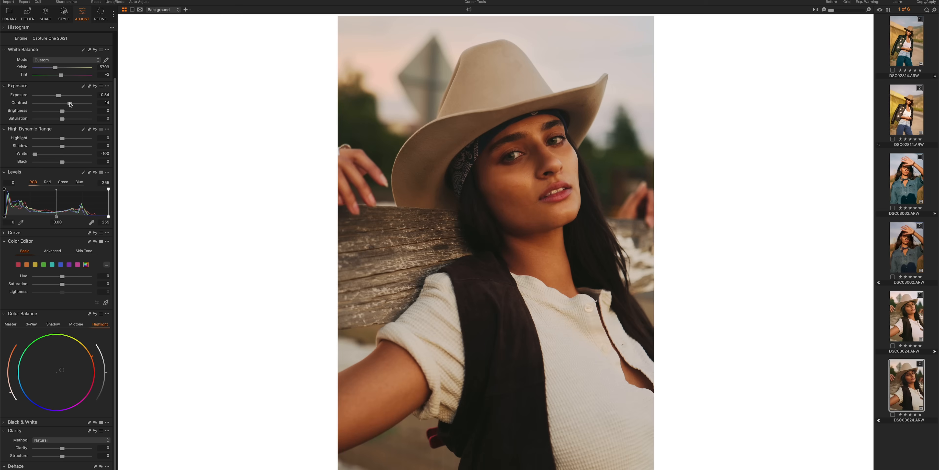
pyautogui.doubleClick(70, 103)
# Show the Curve settings and apply the Sony Film Curve IV preset to the Canon-profile hat portrait.
pyautogui.click(4, 232)
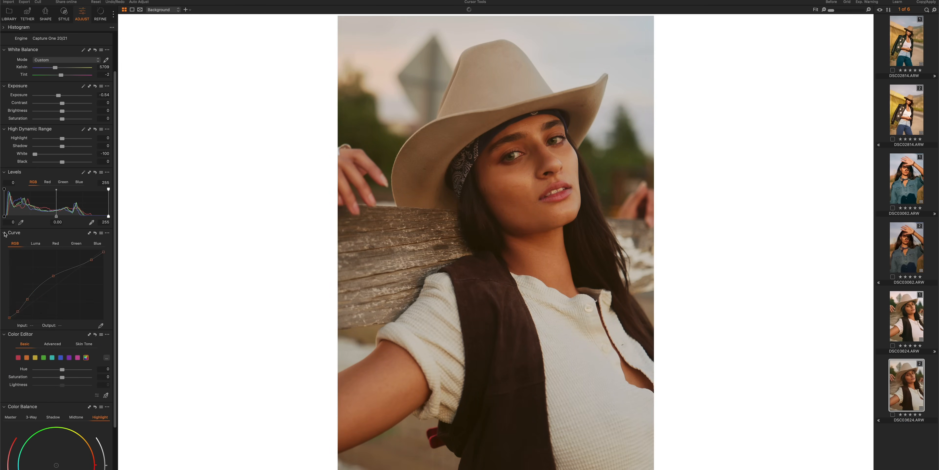
pyautogui.click(101, 233)
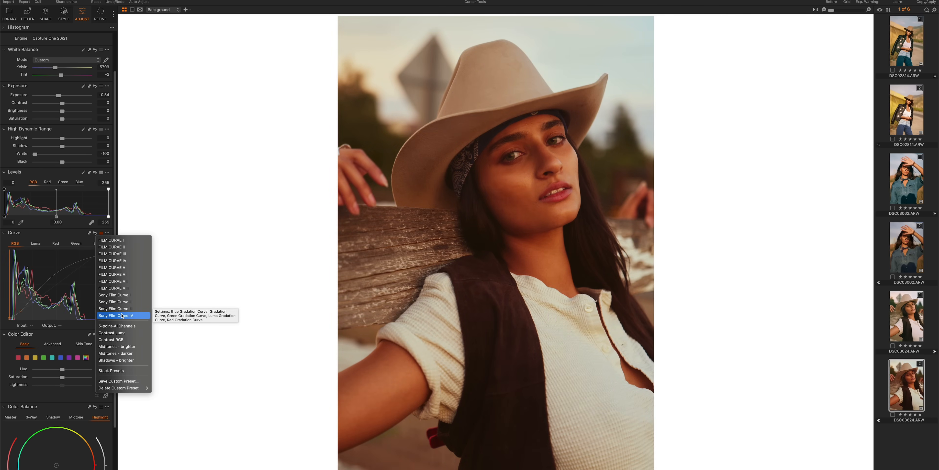
pyautogui.click(128, 316)
# Set the Canon-profile hat portrait's white balance to 4590 Kelvin and tint -5.6, with exposure -0.18 and highlight -59.
pyautogui.scroll(3, 58, 119)
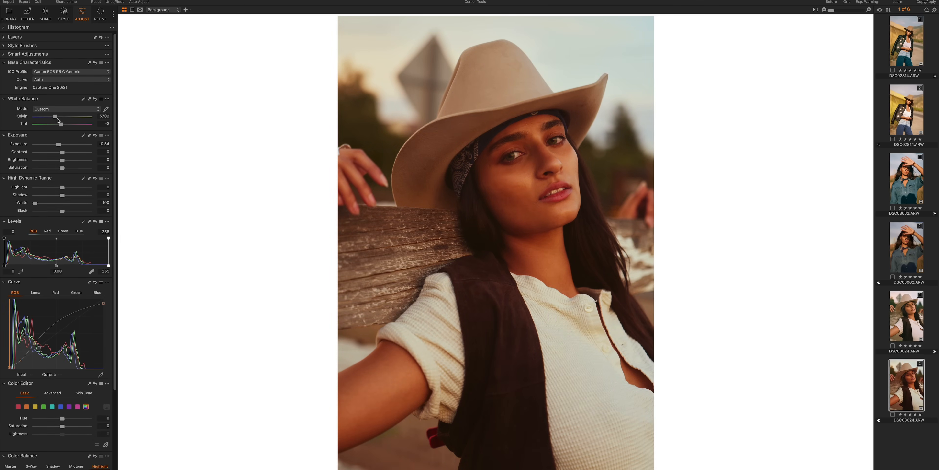
pyautogui.moveTo(57, 119); pyautogui.dragTo(59, 126)
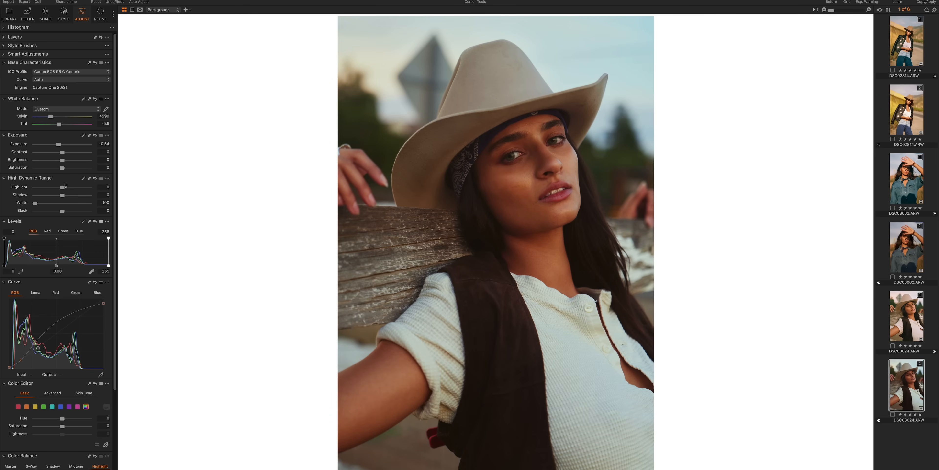
pyautogui.moveTo(58, 144); pyautogui.dragTo(61, 147)
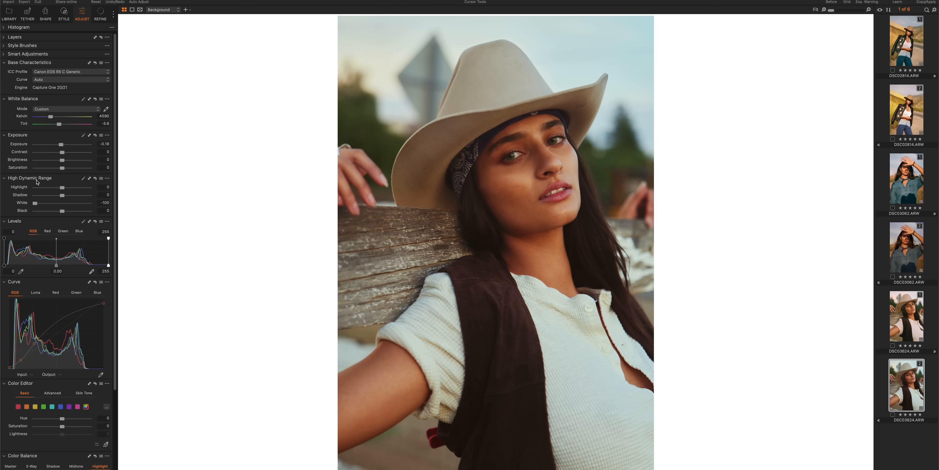
pyautogui.click(46, 188)
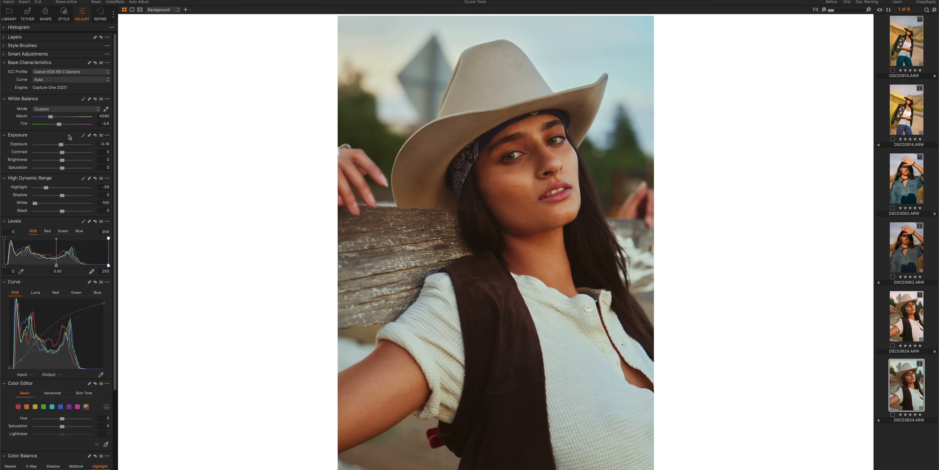
# Use Color Balance to tint the hat portrait's shadows slightly toward teal-blue and its highlights toward orange.
pyautogui.scroll(-5, 73, 310)
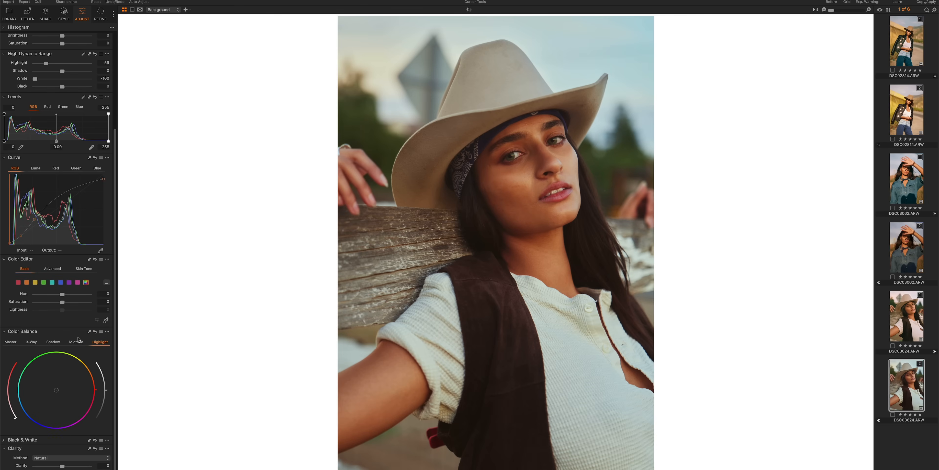
pyautogui.click(53, 345)
pyautogui.click(51, 393)
pyautogui.click(95, 346)
pyautogui.moveTo(63, 387); pyautogui.dragTo(63, 387)
# Switch the Canon-profile hat portrait's curve preset to Sony Film Curve I.
pyautogui.click(101, 157)
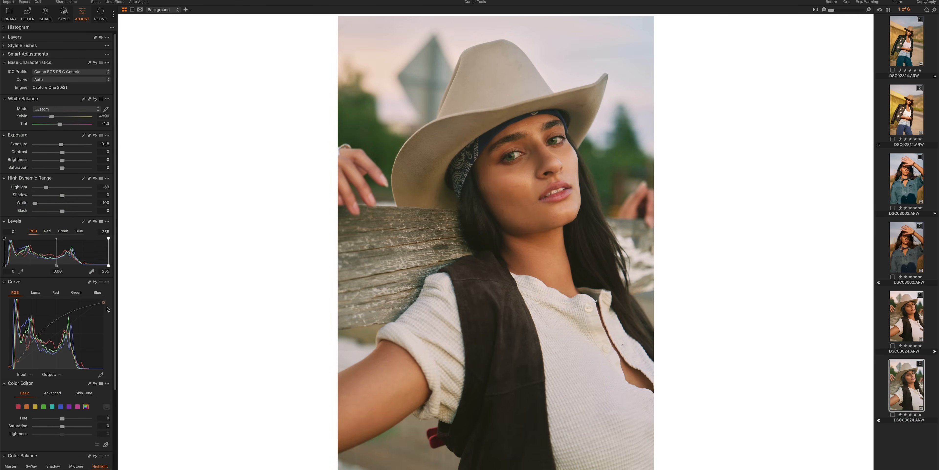
pyautogui.click(101, 281)
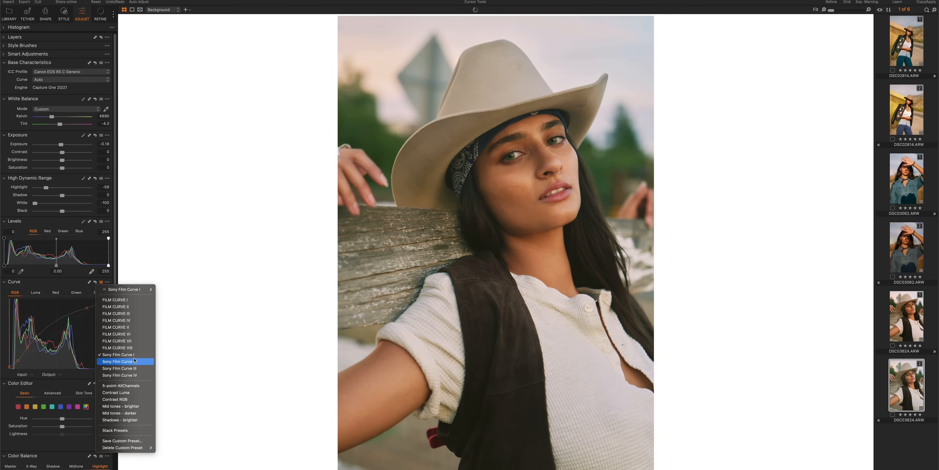
pyautogui.click(81, 387)
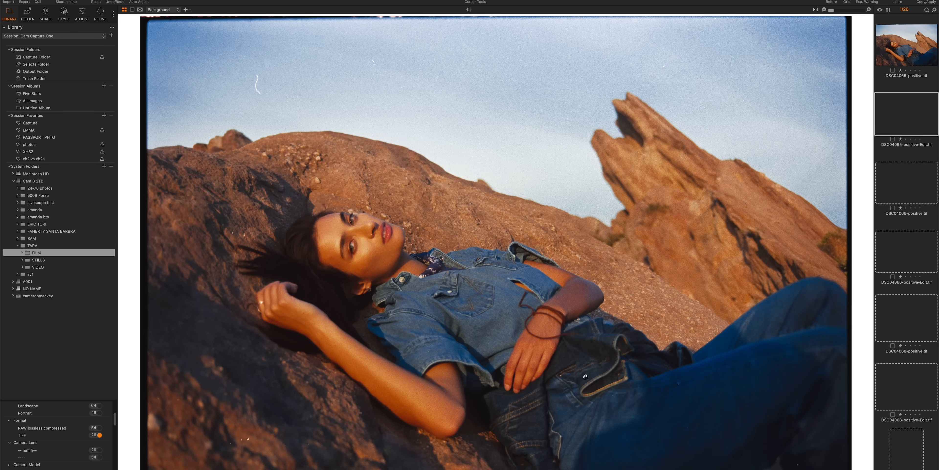
# Examine the face in the reclining denim portrait from the FILM folder at 100%, and browse the other film scans.
pyautogui.click(344, 252)
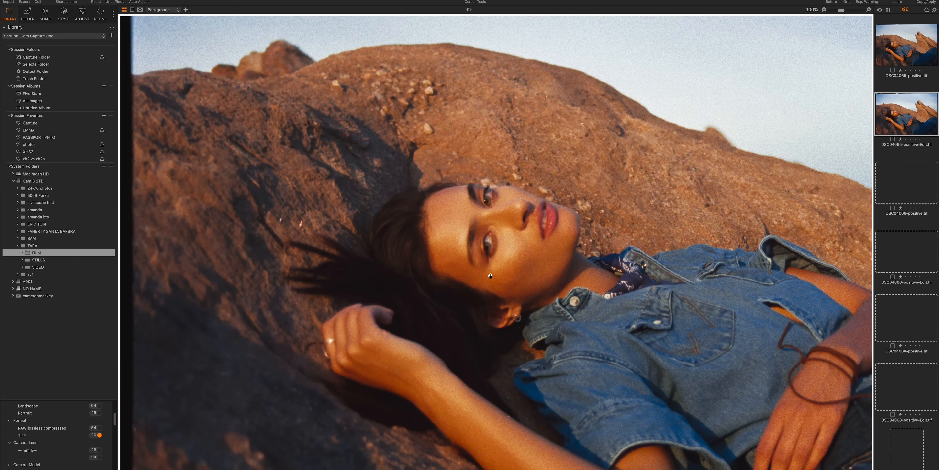
pyautogui.moveTo(490, 275); pyautogui.dragTo(383, 192)
pyautogui.click(424, 190)
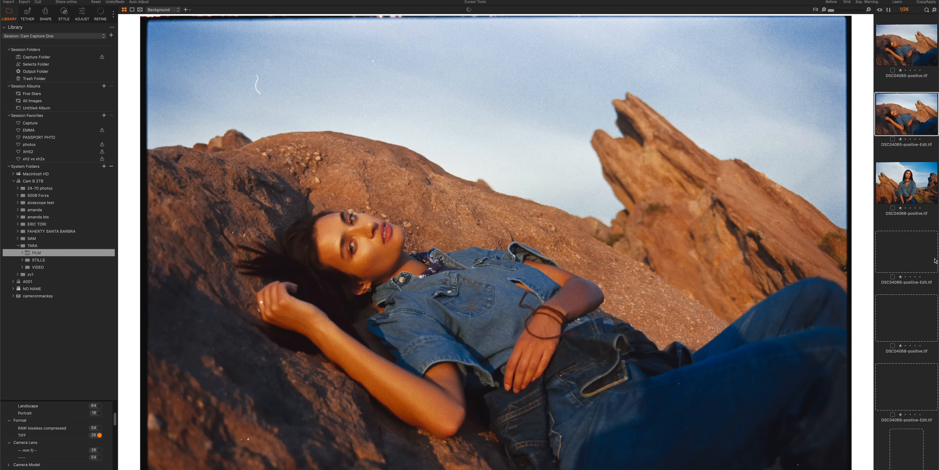
pyautogui.scroll(-15, 936, 261)
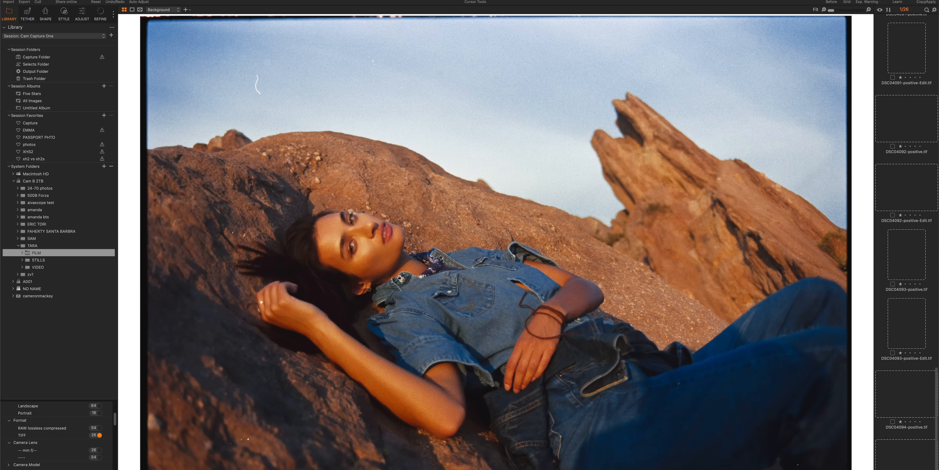